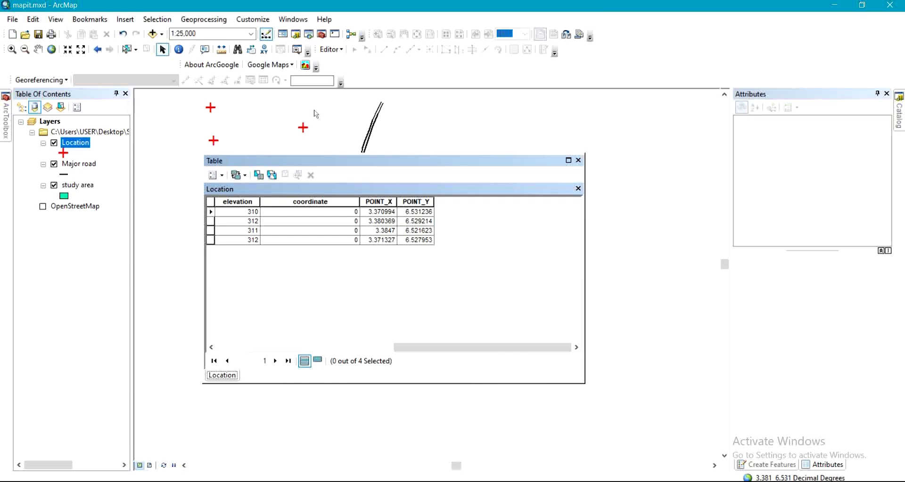
# - Close the Location attribute table, switch to File Explorer and open apcon.xlsx from the Training\course two folder in Excel
pyautogui.click(578, 161)
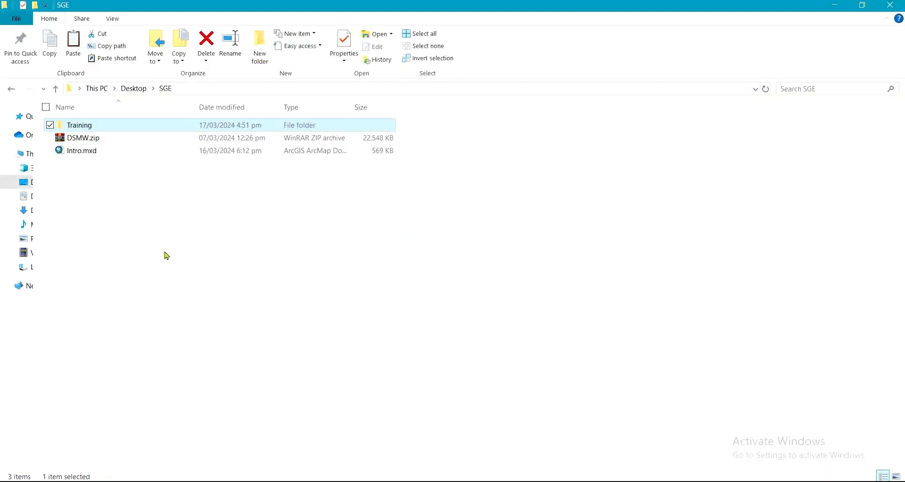
pyautogui.doubleClick(141, 125)
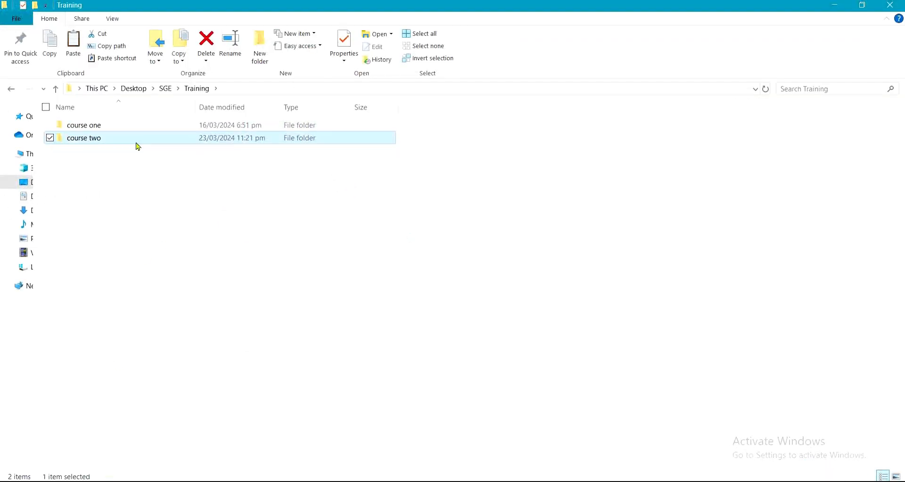
pyautogui.doubleClick(137, 139)
pyautogui.click(126, 164)
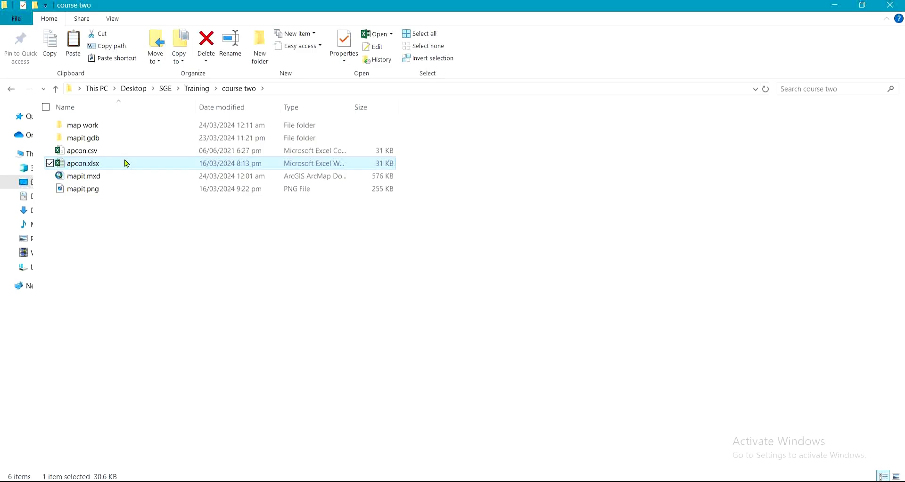
pyautogui.doubleClick(127, 164)
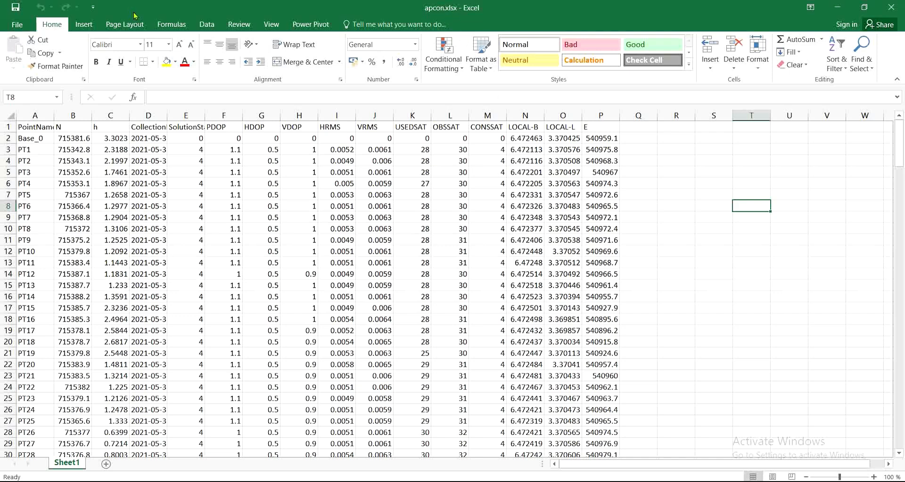
pyautogui.click(15, 28)
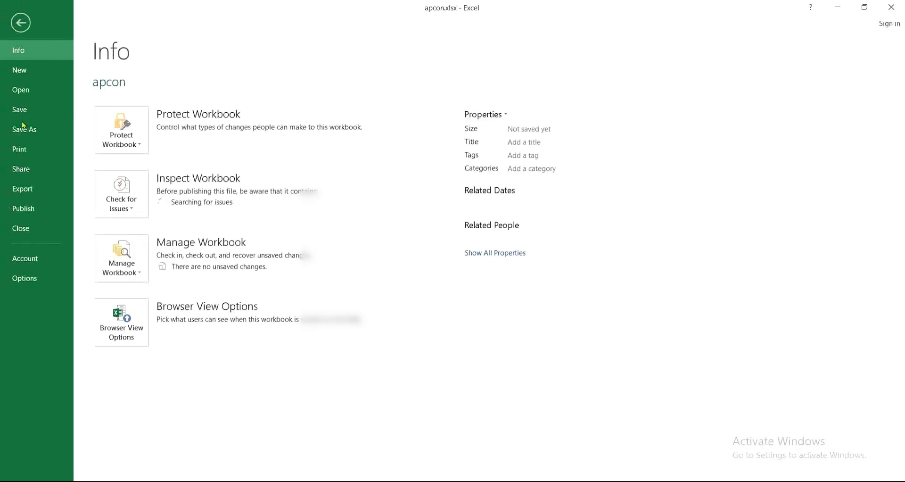
pyautogui.click(24, 130)
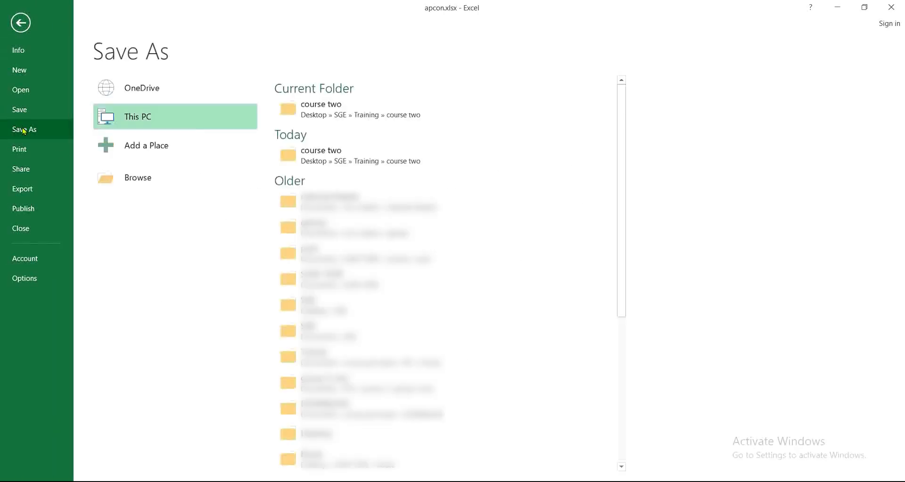
pyautogui.click(130, 189)
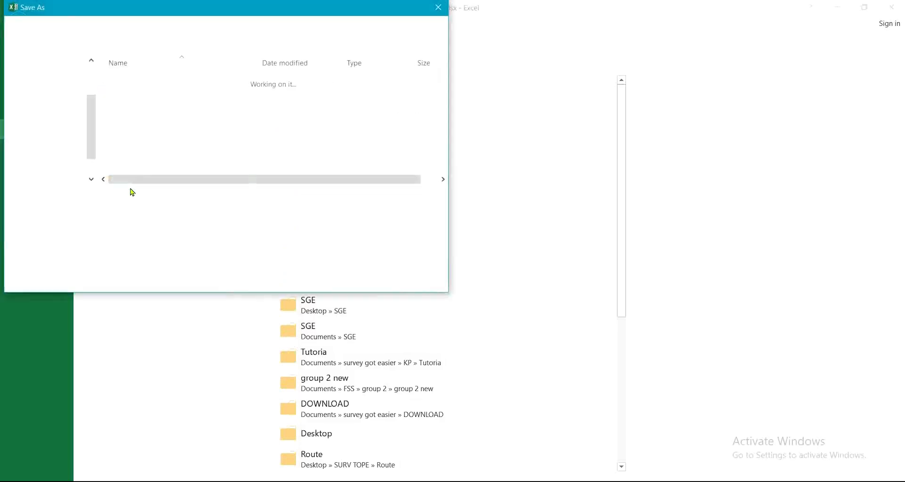
pyautogui.click(124, 212)
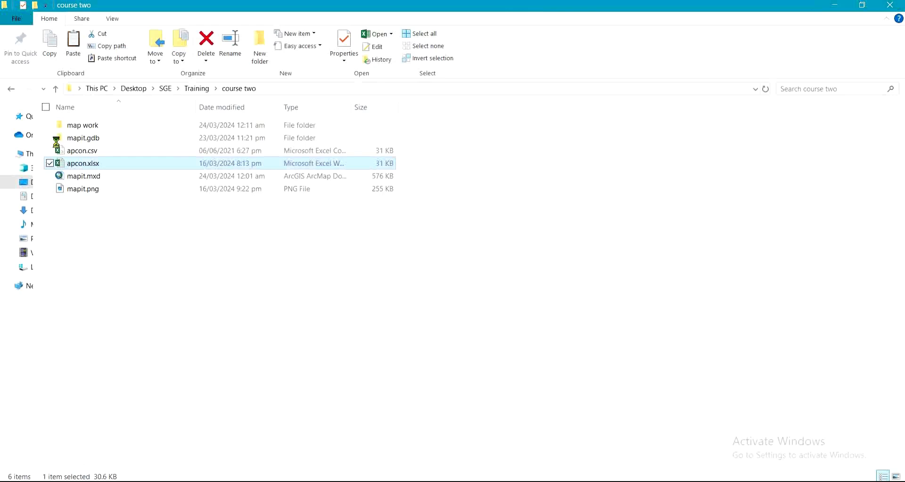
pyautogui.click(86, 215)
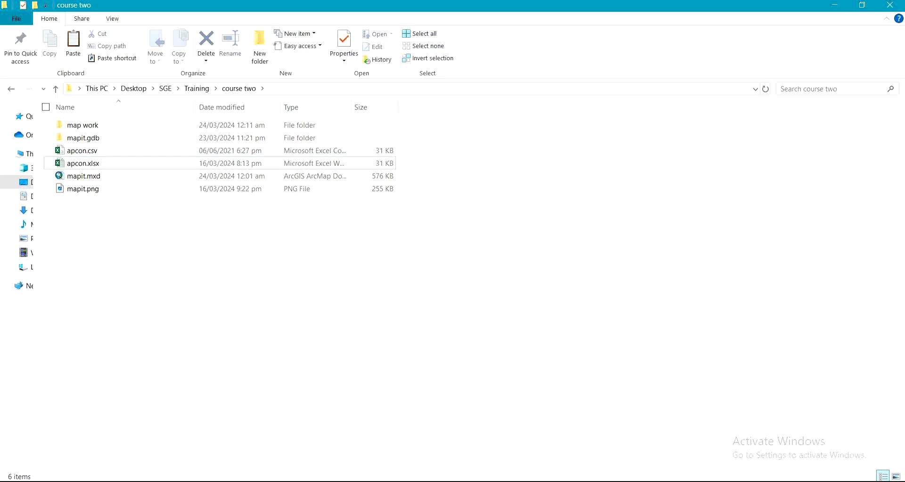
# - Switch to ArcMap and try to add apcon.xlsx from the course two folder to the map
pyautogui.click(423, 481)
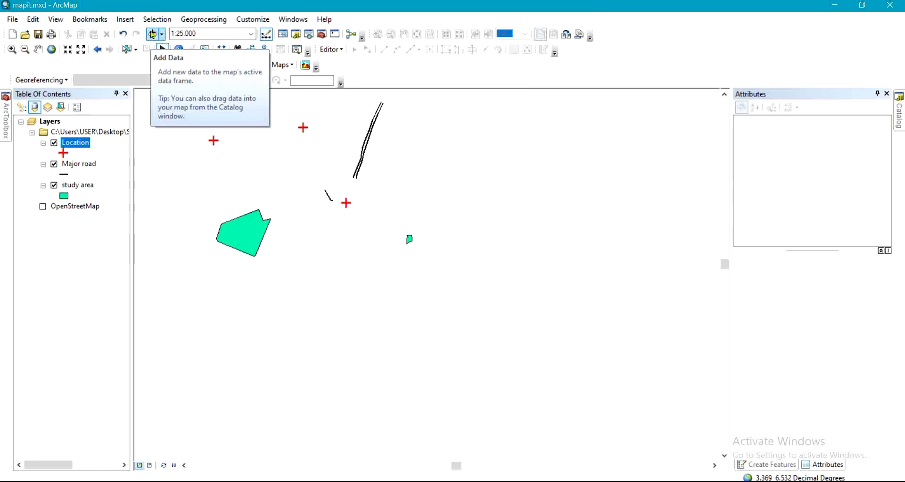
pyautogui.click(901, 122)
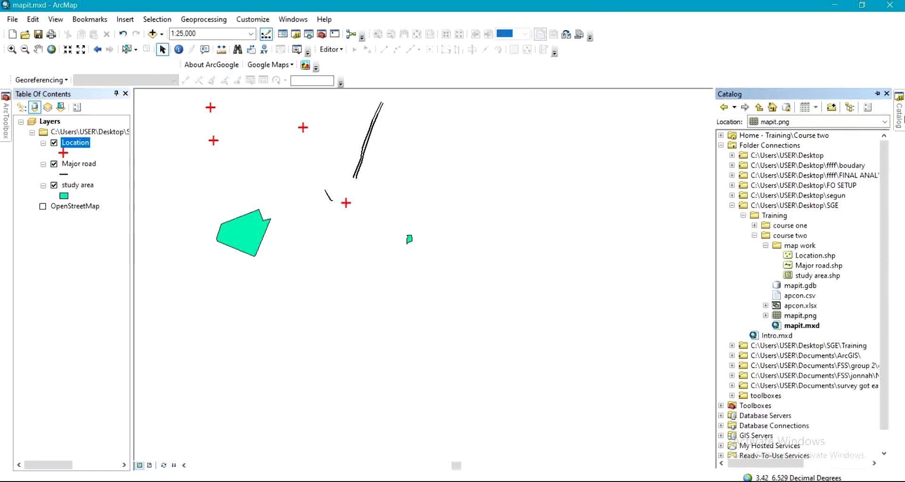
pyautogui.click(790, 311)
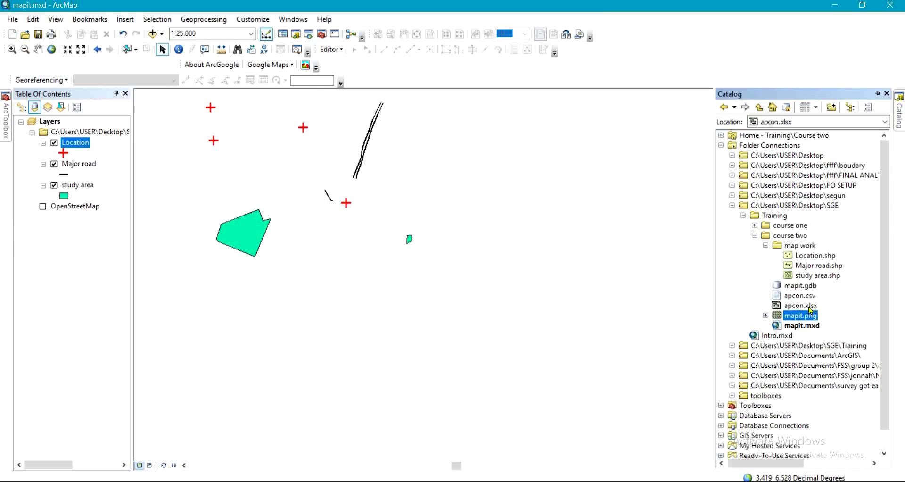
pyautogui.moveTo(803, 310); pyautogui.dragTo(491, 309)
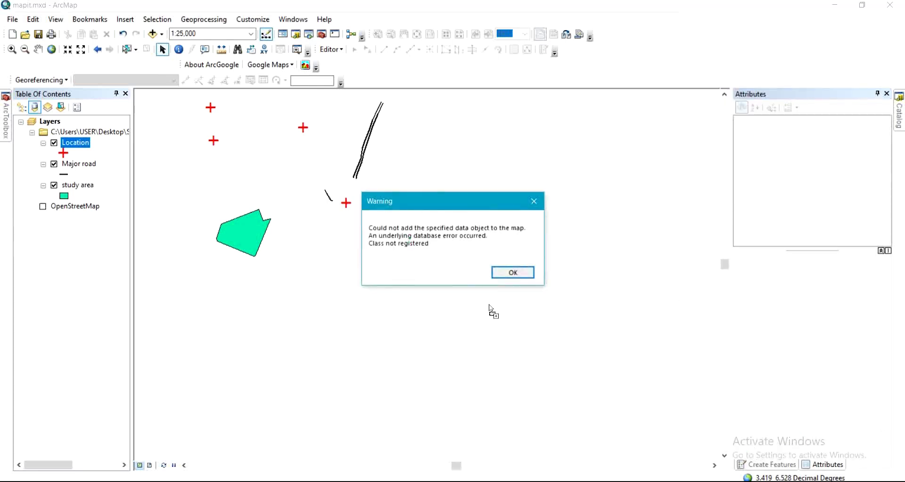
pyautogui.click(511, 272)
# - Add apcon.csv from the course two folder to the map and review the coordinate columns in its table
pyautogui.moveTo(899, 111)
pyautogui.moveTo(800, 295); pyautogui.dragTo(407, 310)
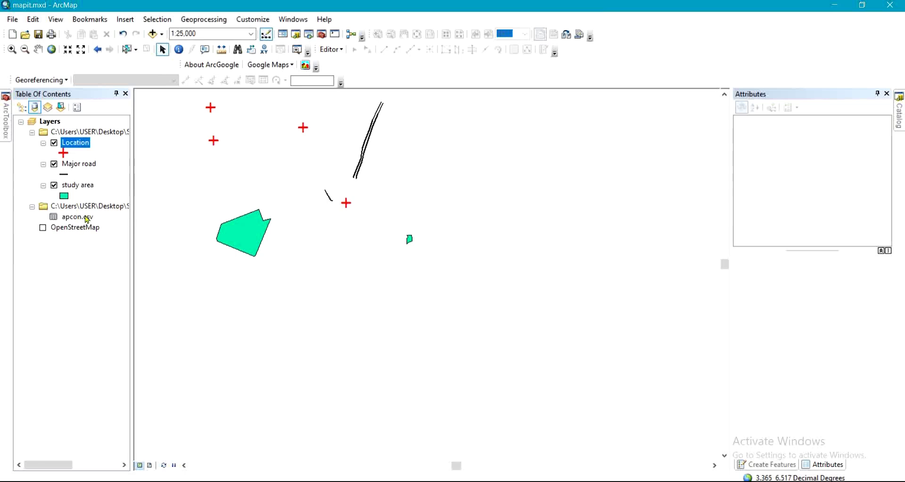
pyautogui.click(70, 221)
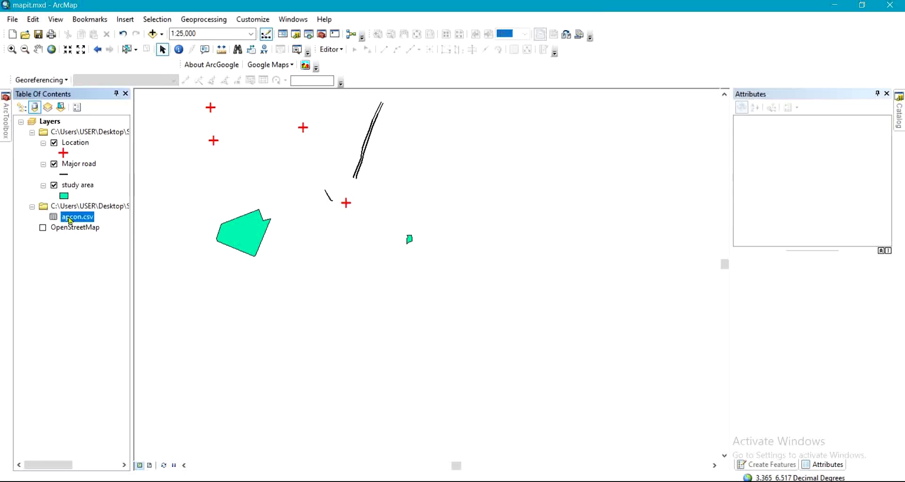
pyautogui.rightClick(70, 221)
pyautogui.click(108, 225)
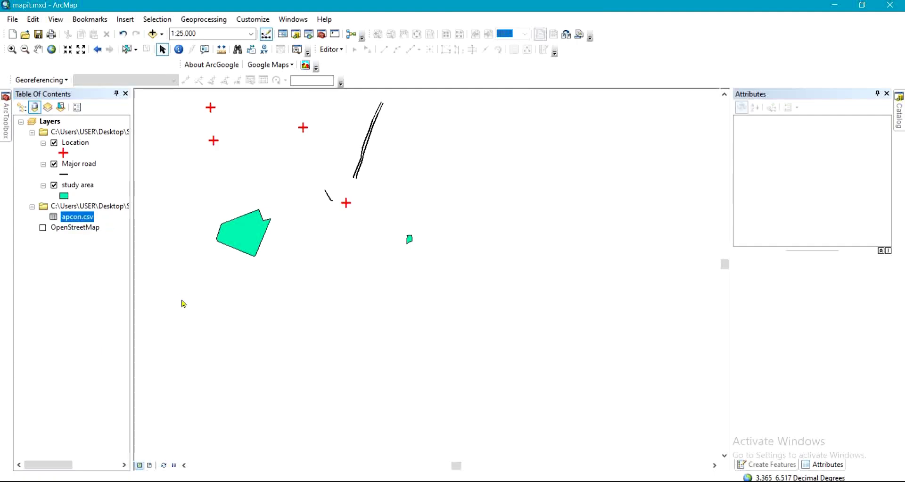
pyautogui.moveTo(264, 347); pyautogui.dragTo(424, 359)
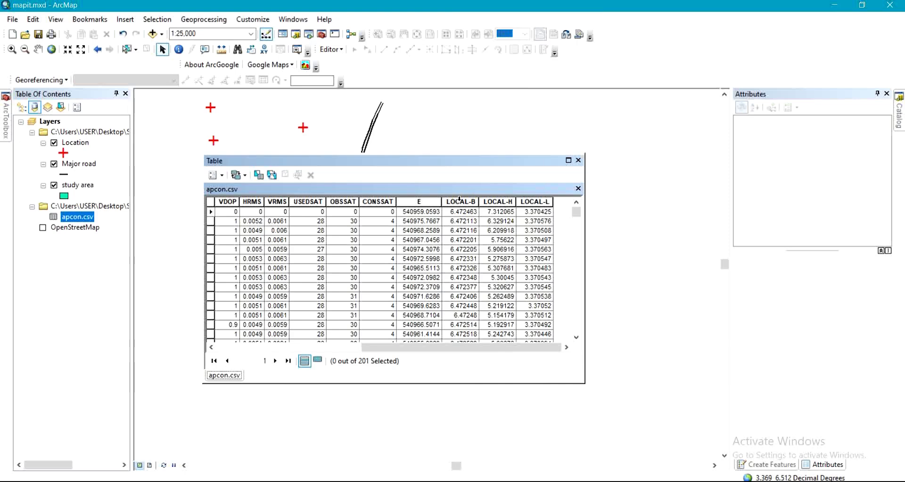
pyautogui.click(579, 161)
# - Display the apcon.csv table as XY data with LOCAL-B as X field and LOCAL-L as Y field, and zoom to the resulting layer
pyautogui.rightClick(76, 216)
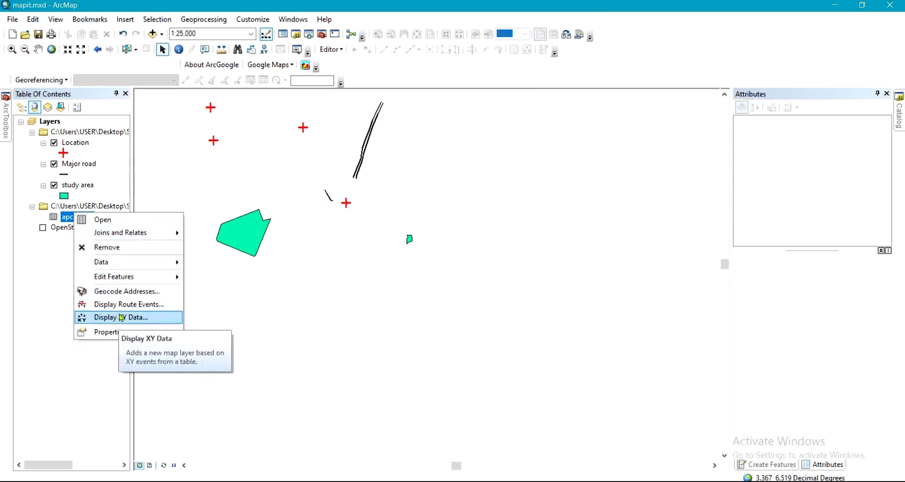
pyautogui.click(123, 318)
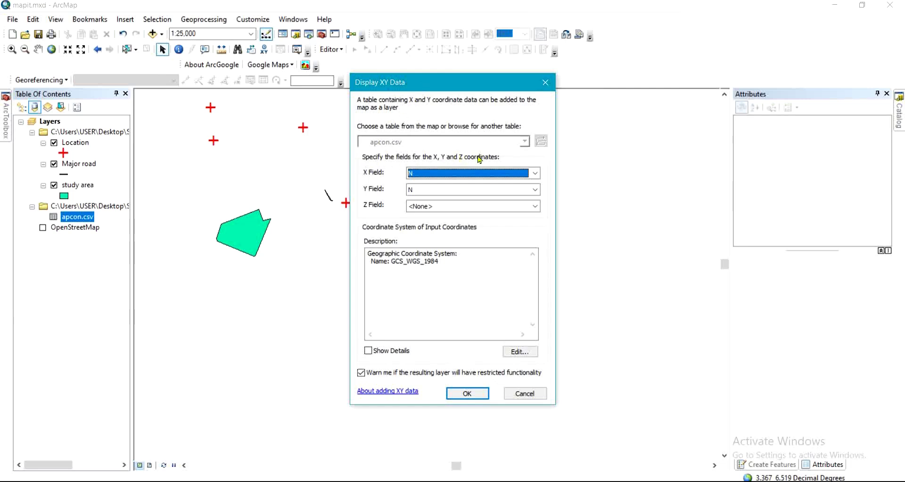
pyautogui.click(435, 170)
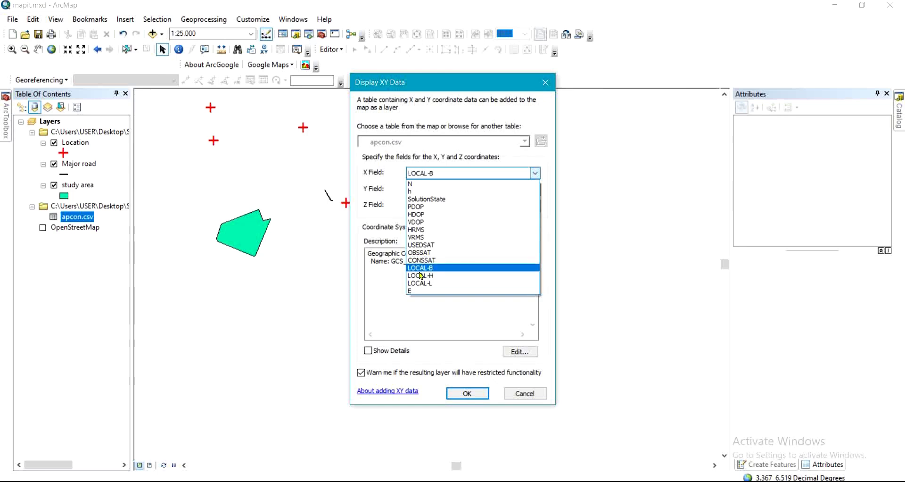
pyautogui.click(433, 268)
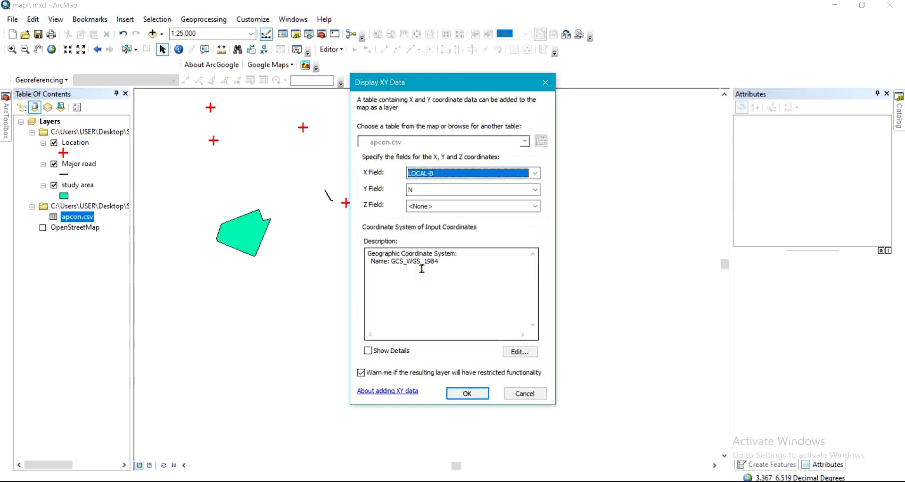
pyautogui.click(434, 190)
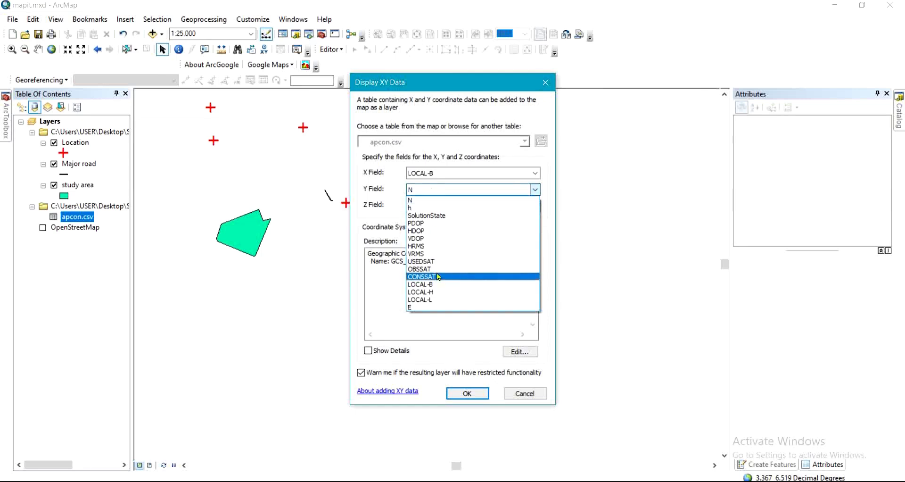
pyautogui.click(438, 300)
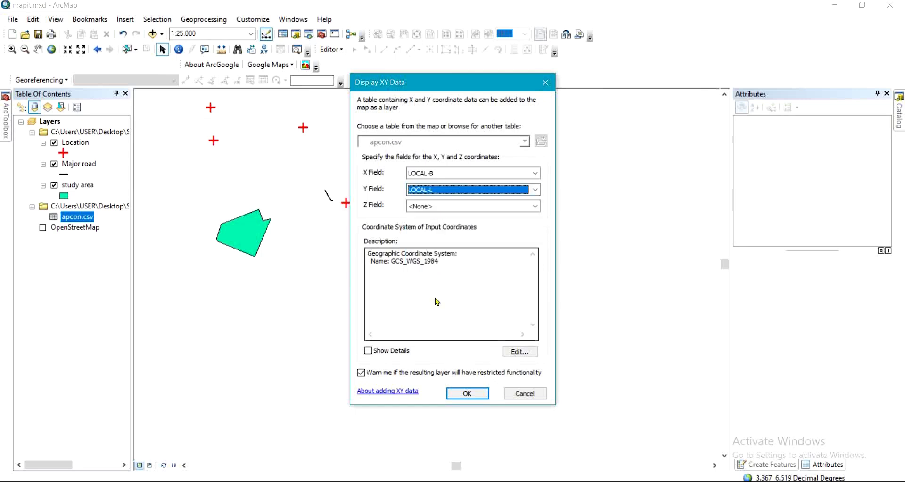
pyautogui.click(463, 392)
pyautogui.click(495, 307)
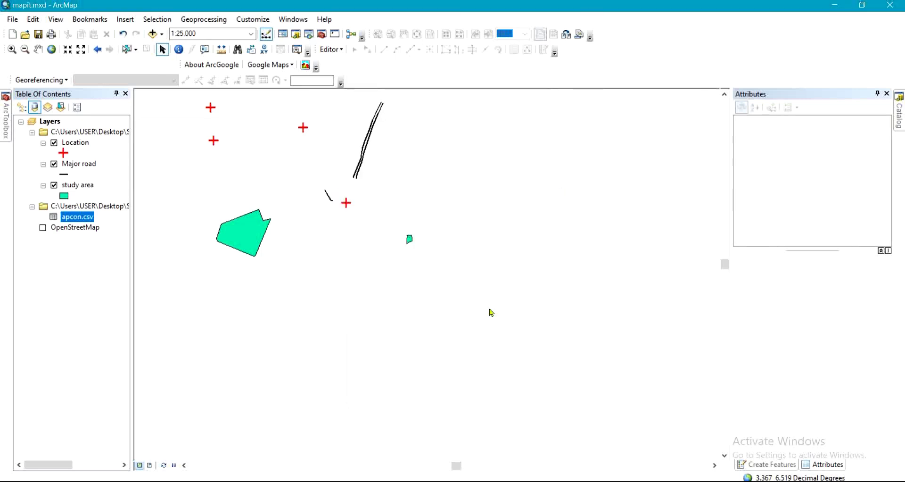
pyautogui.rightClick(79, 143)
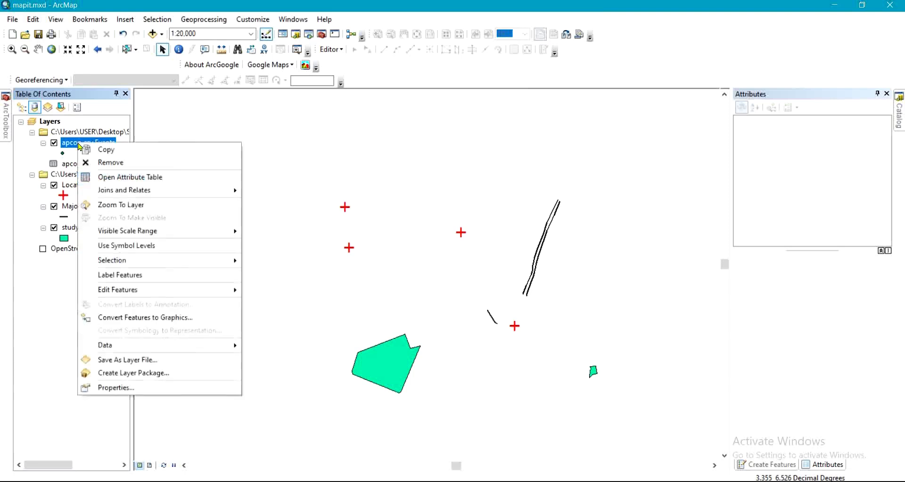
pyautogui.click(133, 205)
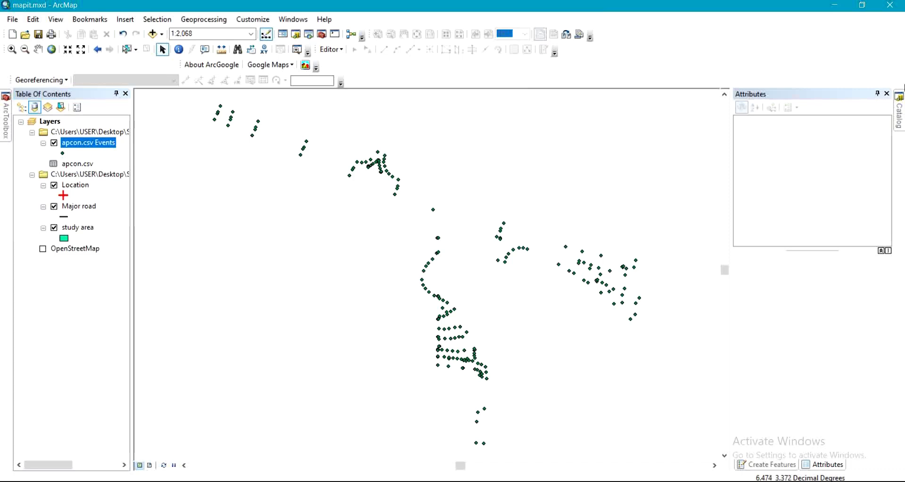
# - Start exporting all features of the apcon.csv Events layer and set the output location to the Training\Course two home folder
pyautogui.click(901, 105)
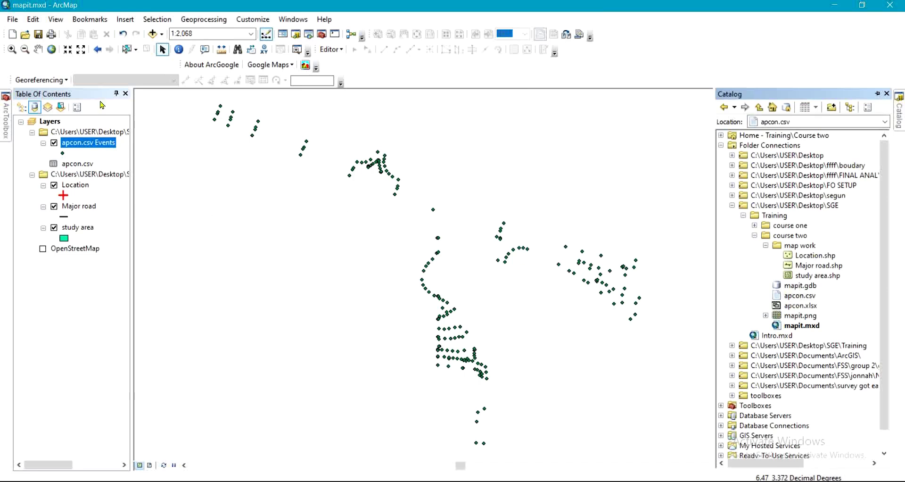
pyautogui.rightClick(88, 144)
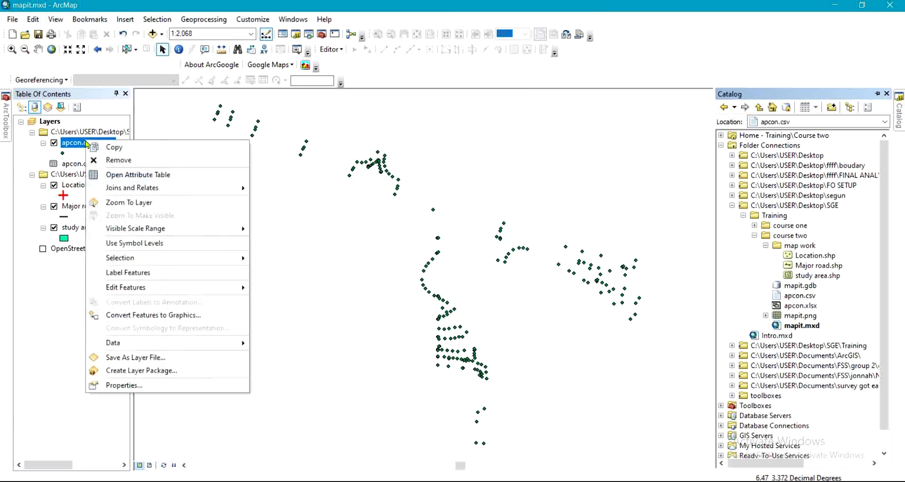
pyautogui.moveTo(166, 342)
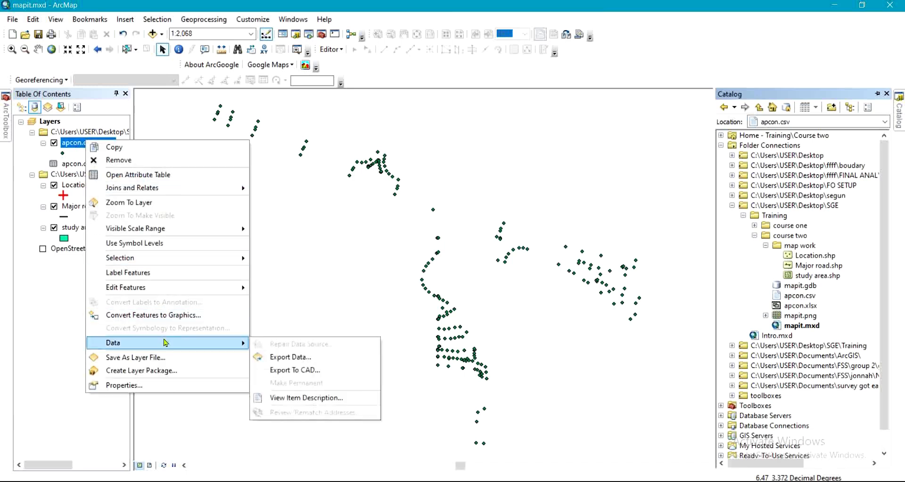
pyautogui.click(290, 357)
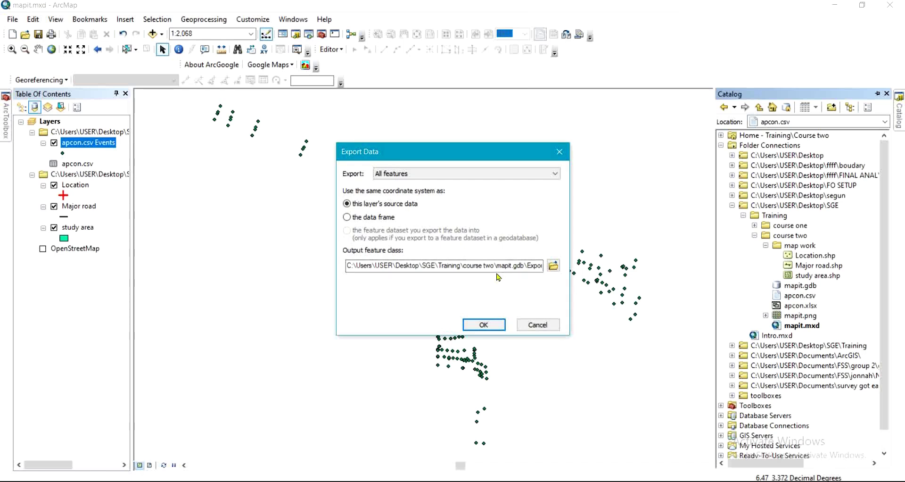
pyautogui.click(553, 266)
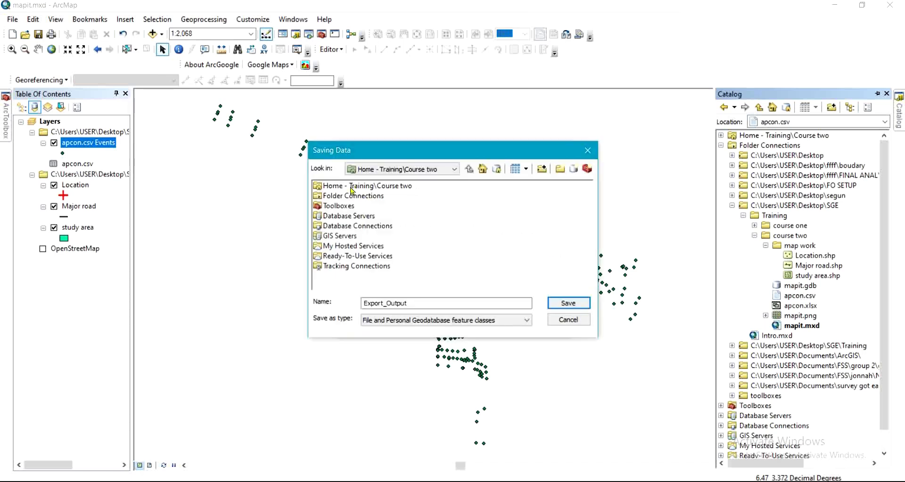
pyautogui.doubleClick(332, 185)
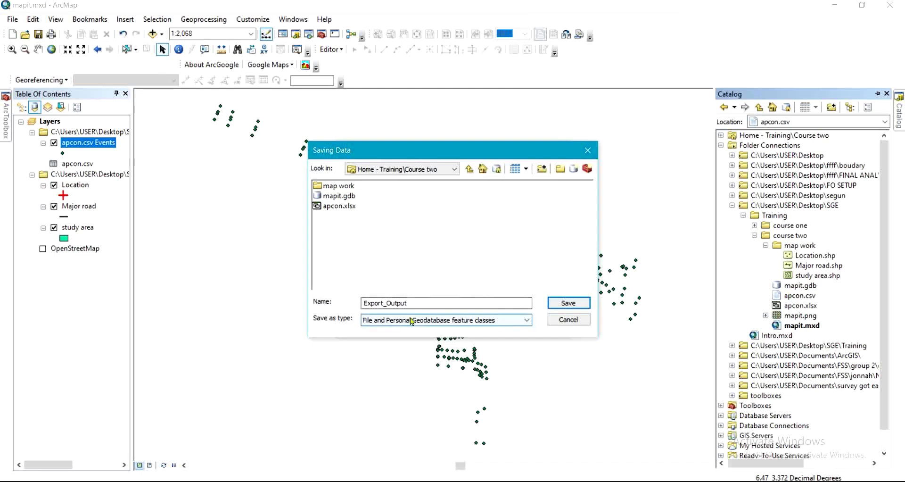
# - Switch the output type to Shapefile and back to File and Personal Geodatabase feature classes
pyautogui.click(378, 324)
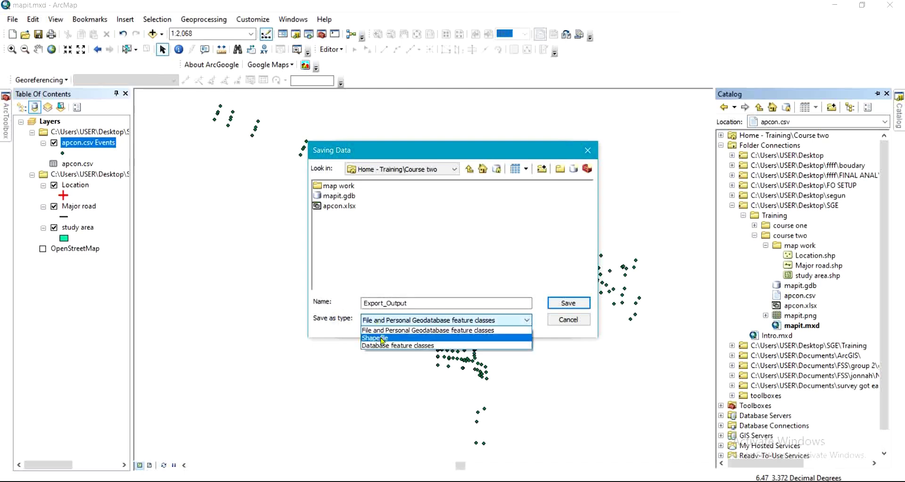
pyautogui.click(380, 338)
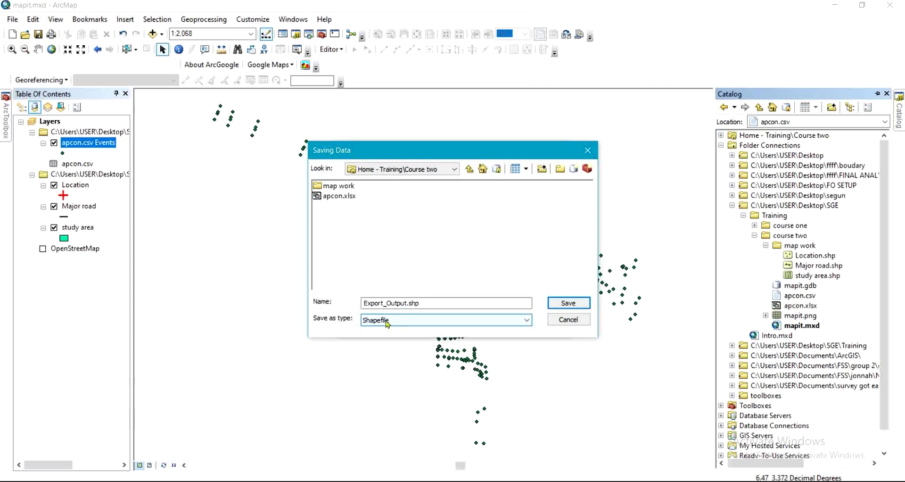
pyautogui.click(388, 325)
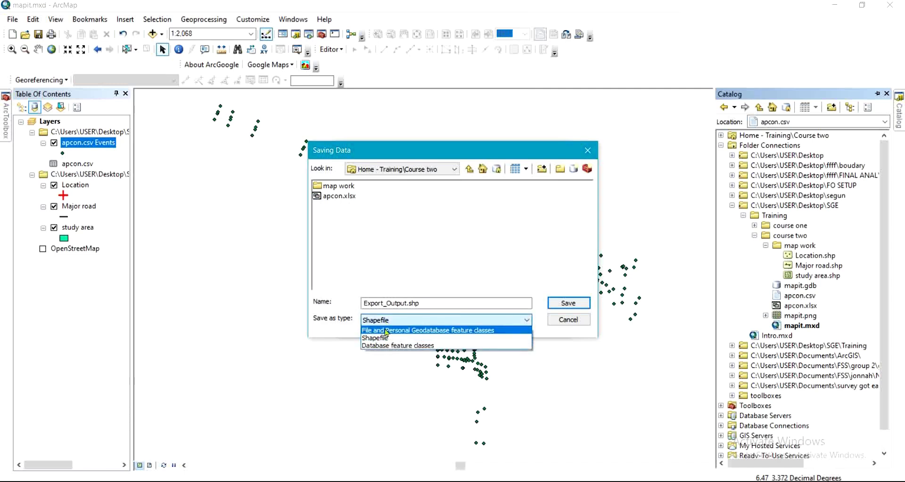
pyautogui.click(408, 330)
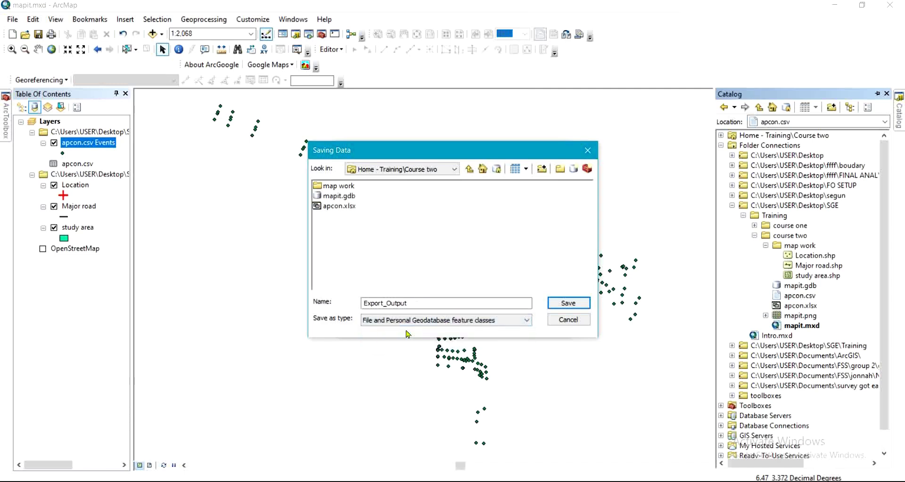
pyautogui.click(375, 320)
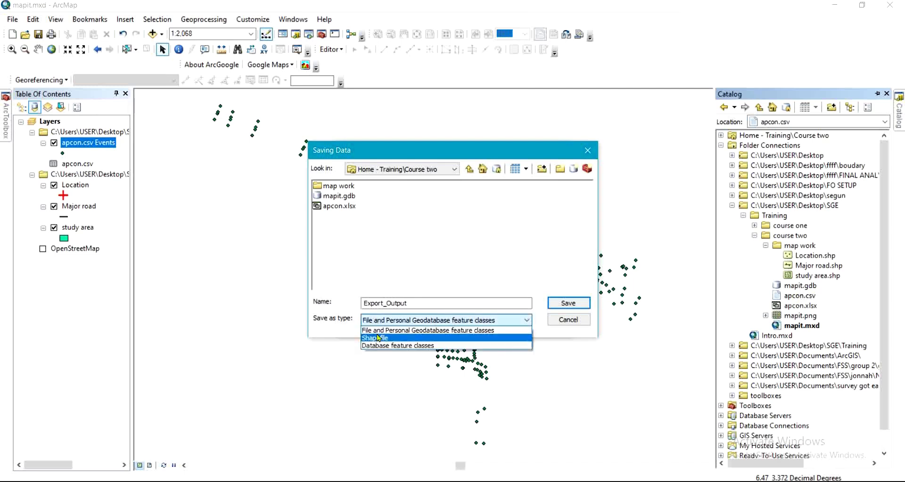
pyautogui.click(379, 338)
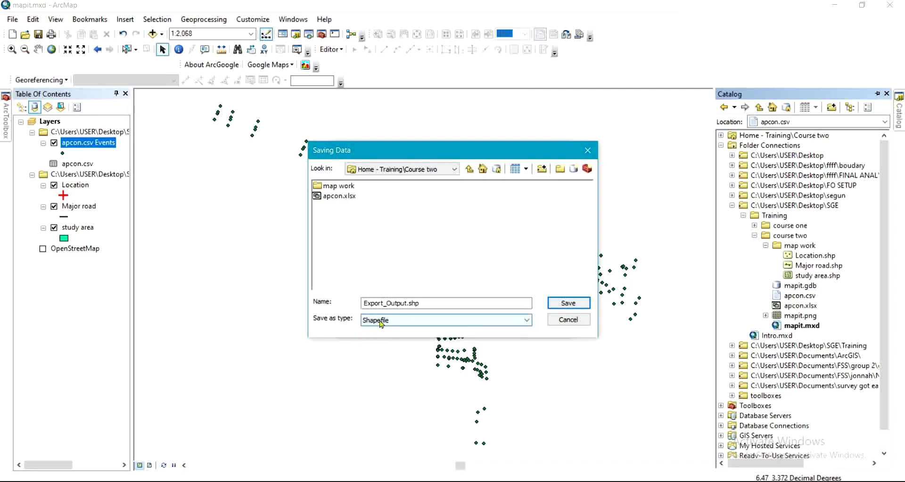
pyautogui.click(382, 323)
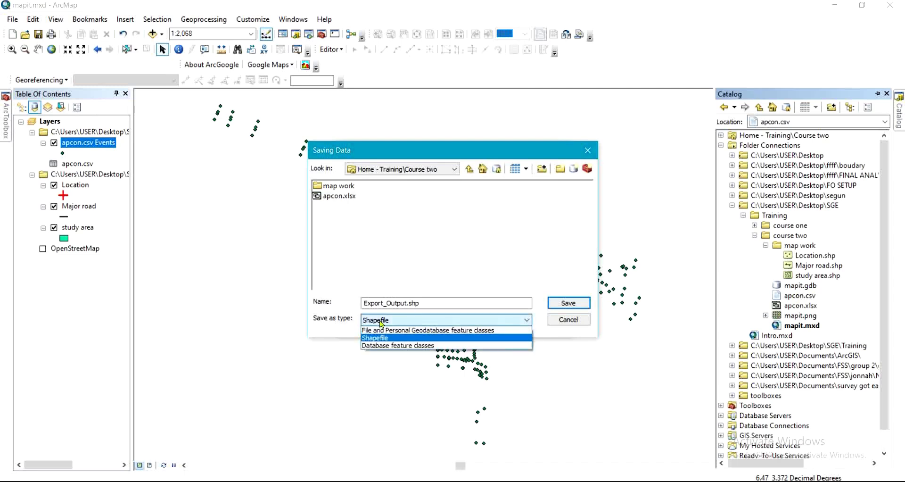
pyautogui.click(381, 330)
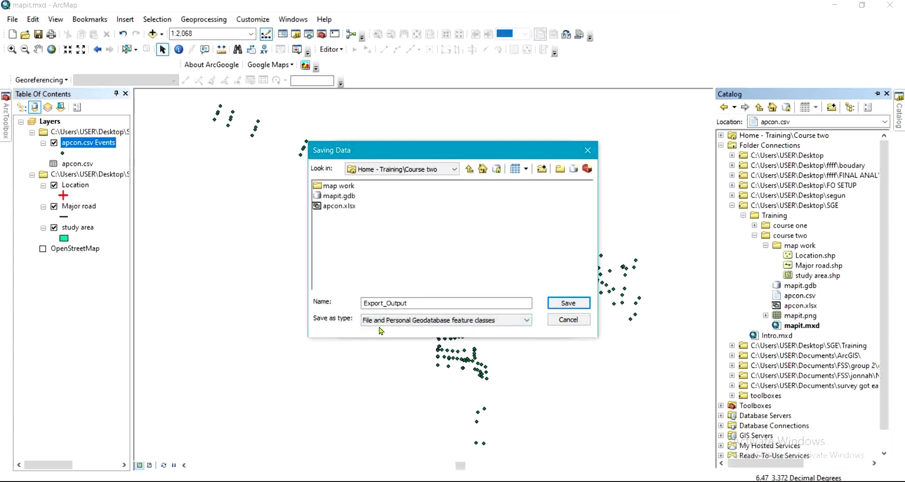
# - Export the points as a feature class named apcon inside mapit.gdb and add it to the map as a layer
pyautogui.click(328, 198)
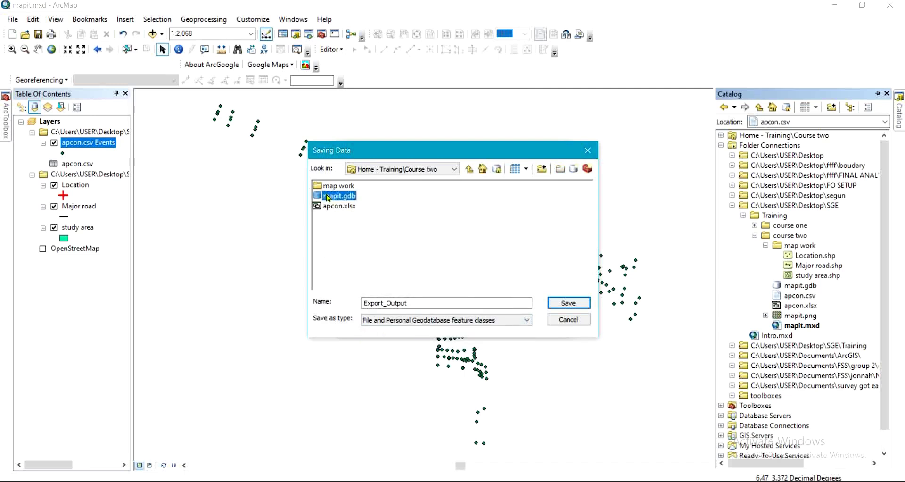
pyautogui.doubleClick(434, 304)
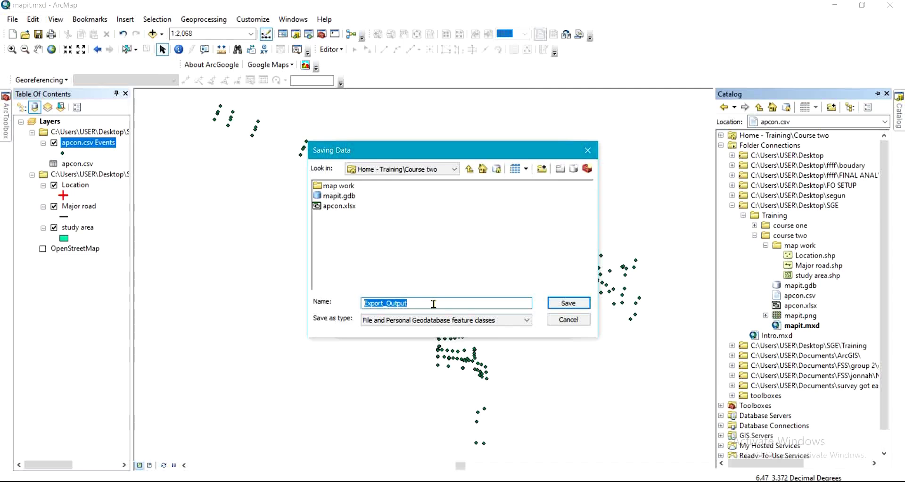
pyautogui.write('apcon')
pyautogui.click(325, 197)
pyautogui.click(325, 197)
pyautogui.click(564, 303)
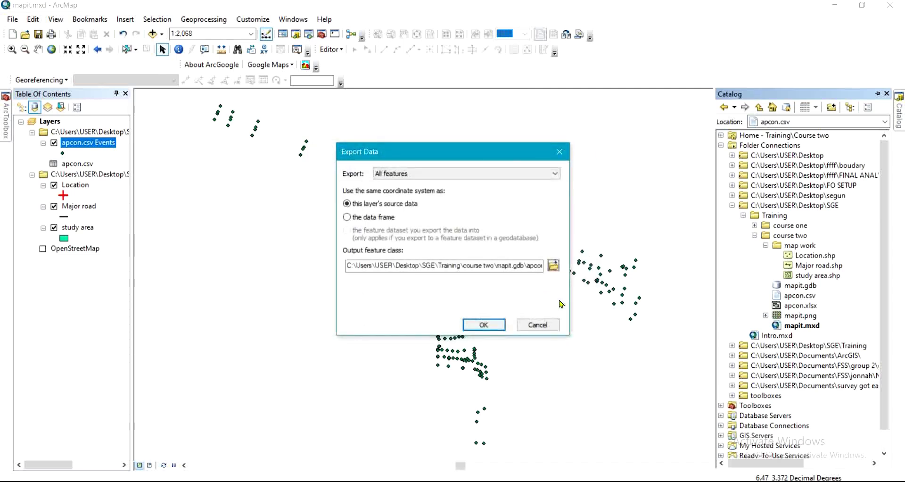
pyautogui.click(500, 326)
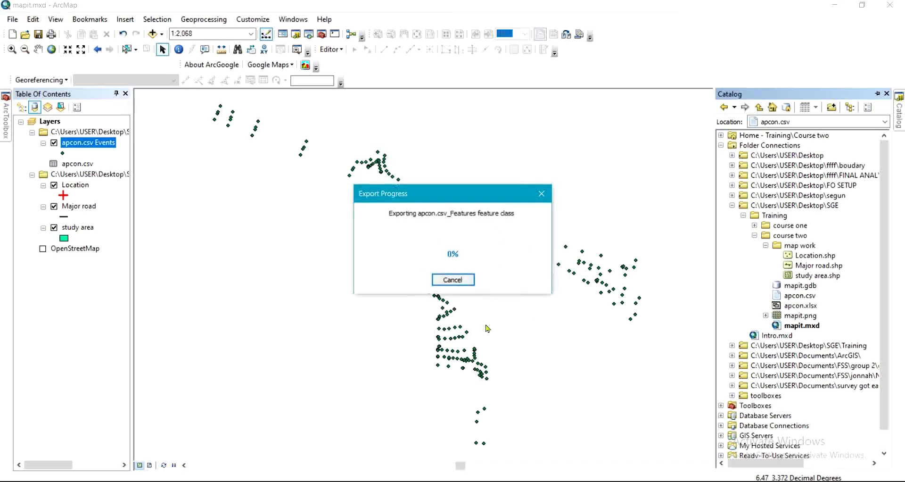
pyautogui.click(493, 288)
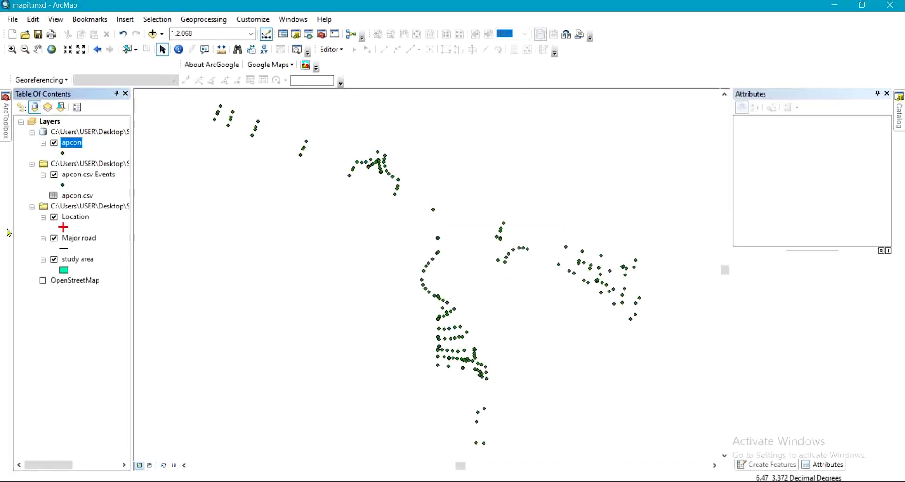
# - Remove the apcon.csv Events layer from the map
pyautogui.click(75, 175)
pyautogui.rightClick(76, 174)
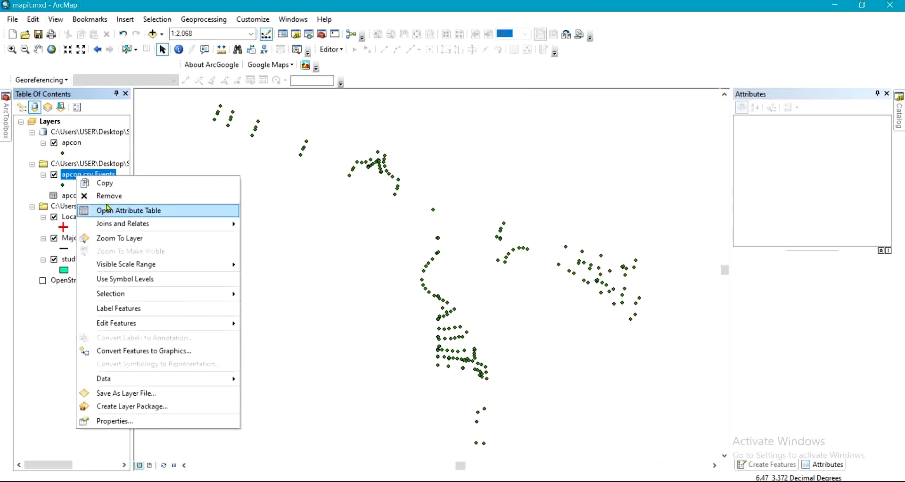
pyautogui.click(108, 197)
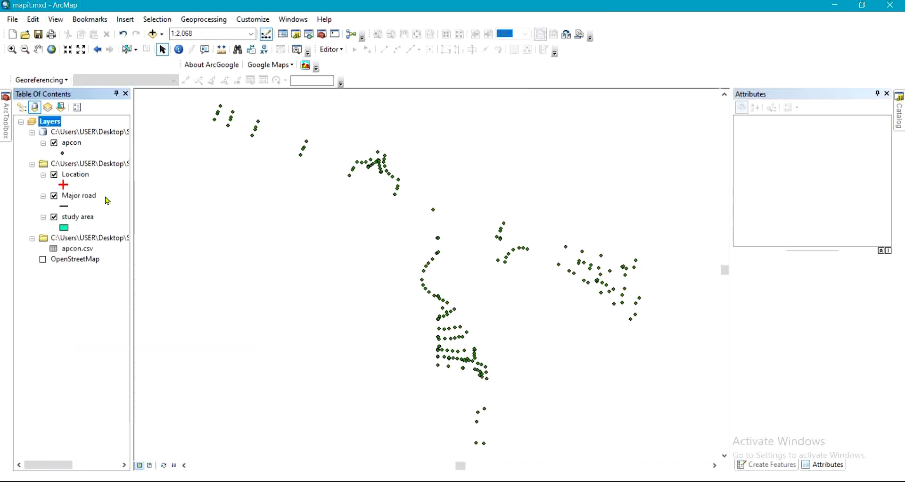
# - Look at the symbol options for the apcon layer's points and close them without making changes
pyautogui.doubleClick(62, 154)
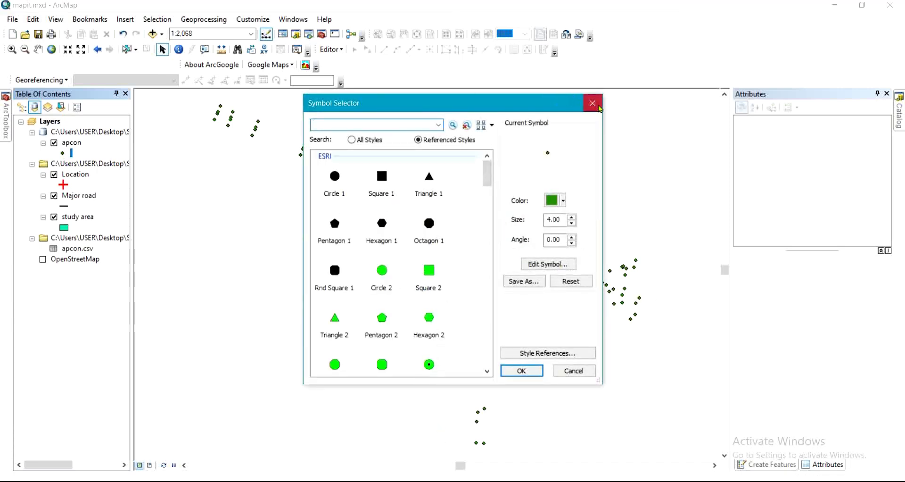
pyautogui.click(593, 103)
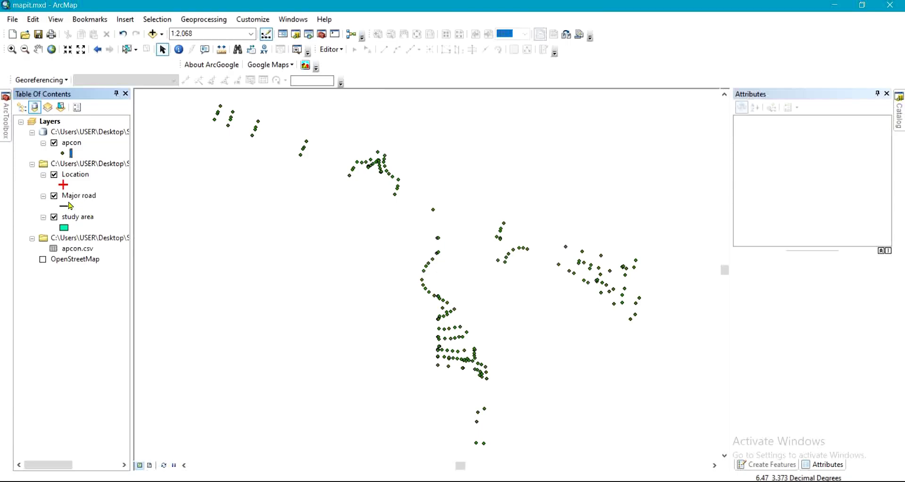